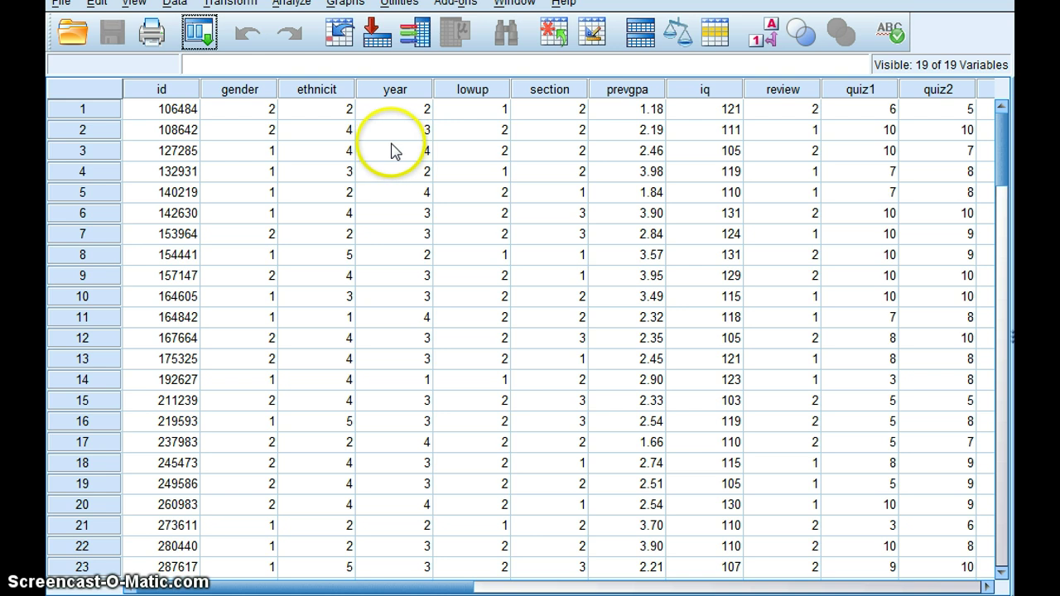
Step: Set up a linear regression with Final Course Percent dependent and Previous GPA and Short Form IQ as predictors
click(288, 5)
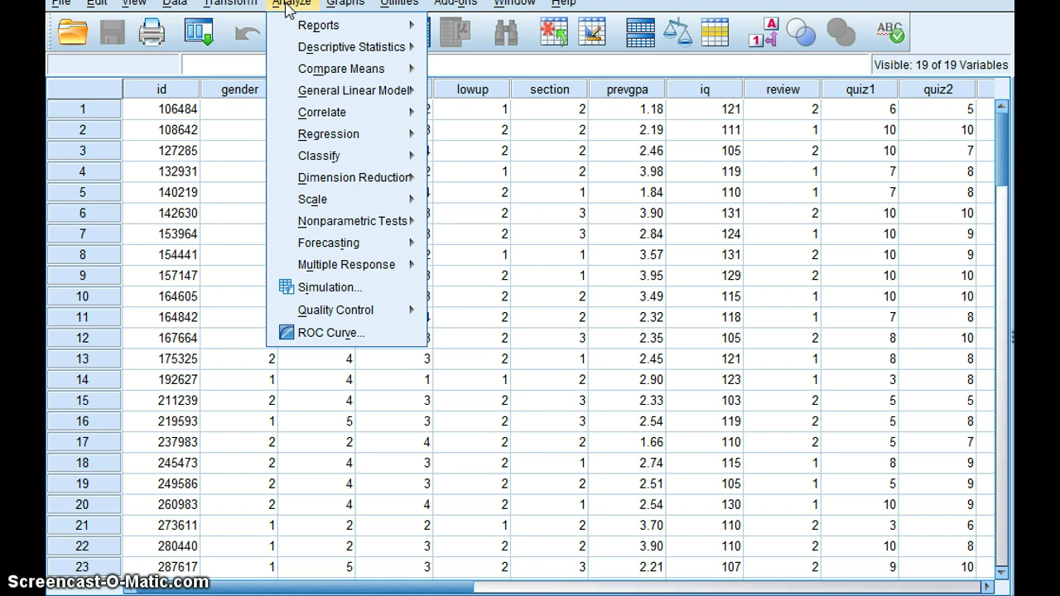
mouse_move(330, 140)
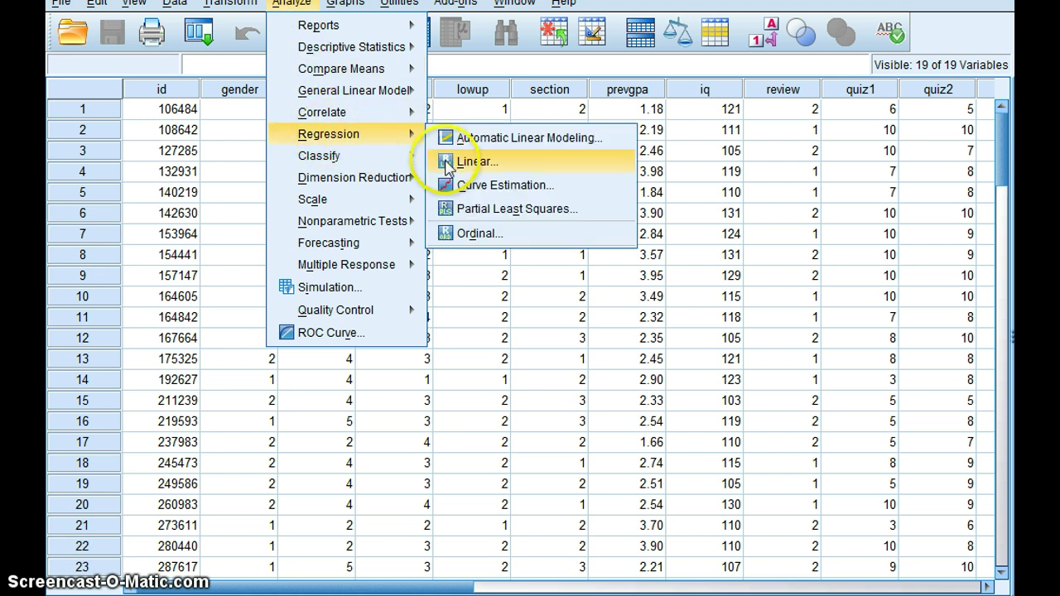
click(477, 162)
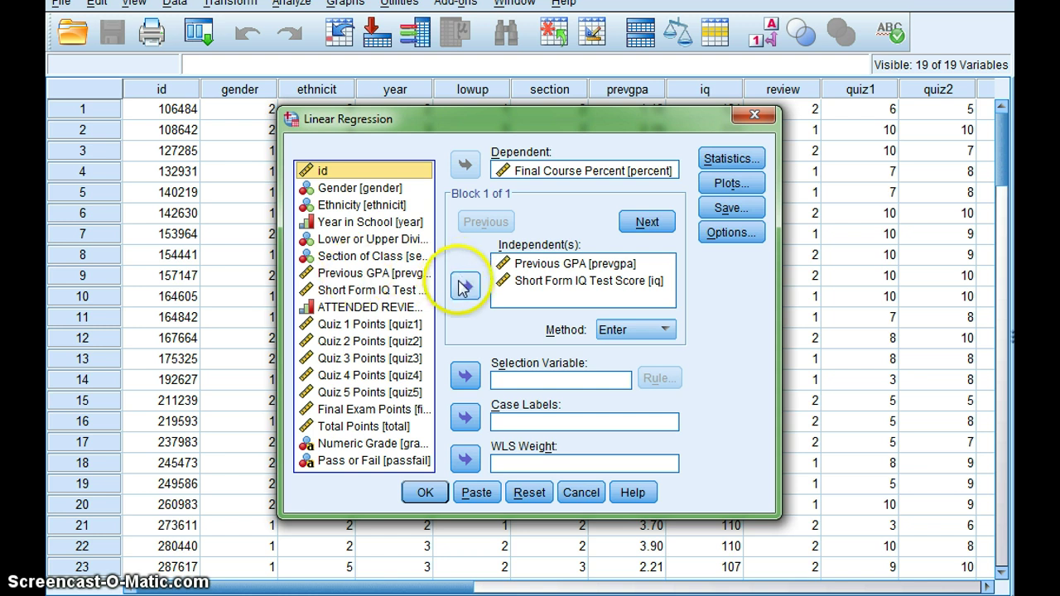
click(566, 281)
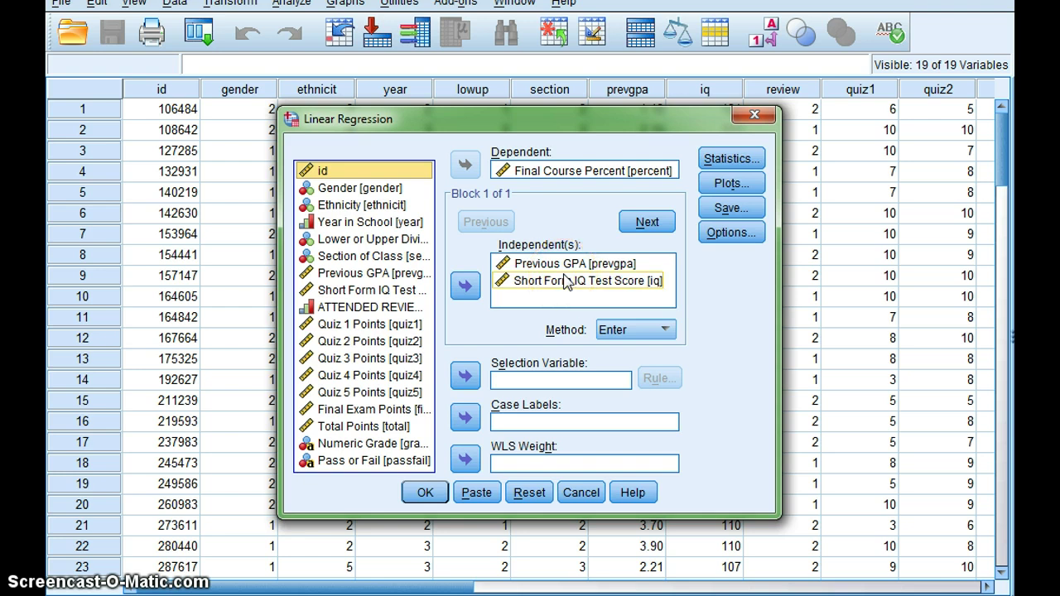
click(572, 290)
click(551, 176)
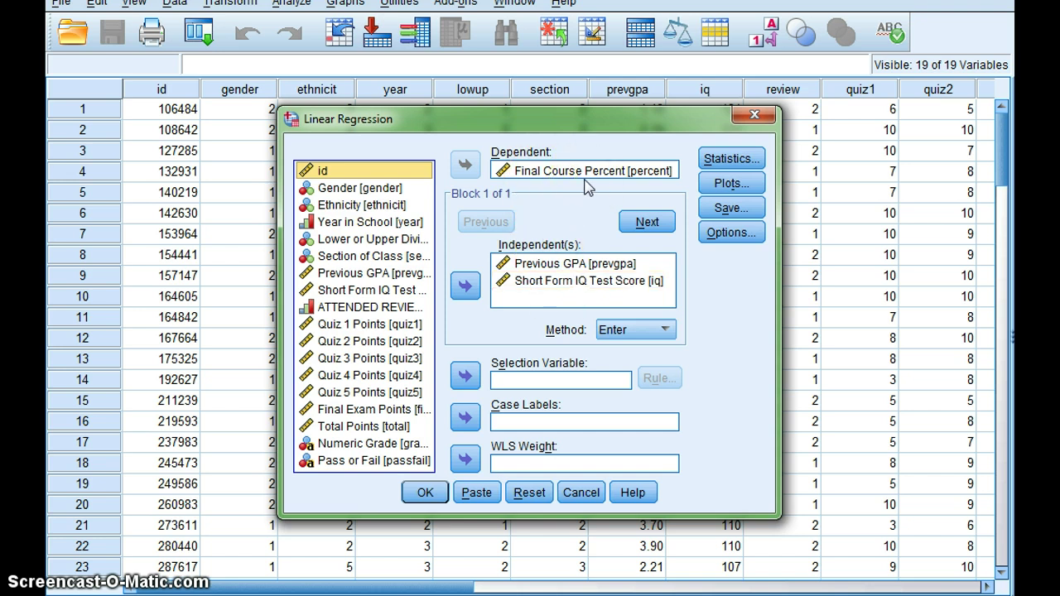
Step: Add Descriptives to the regression statistics and run the analysis
click(726, 159)
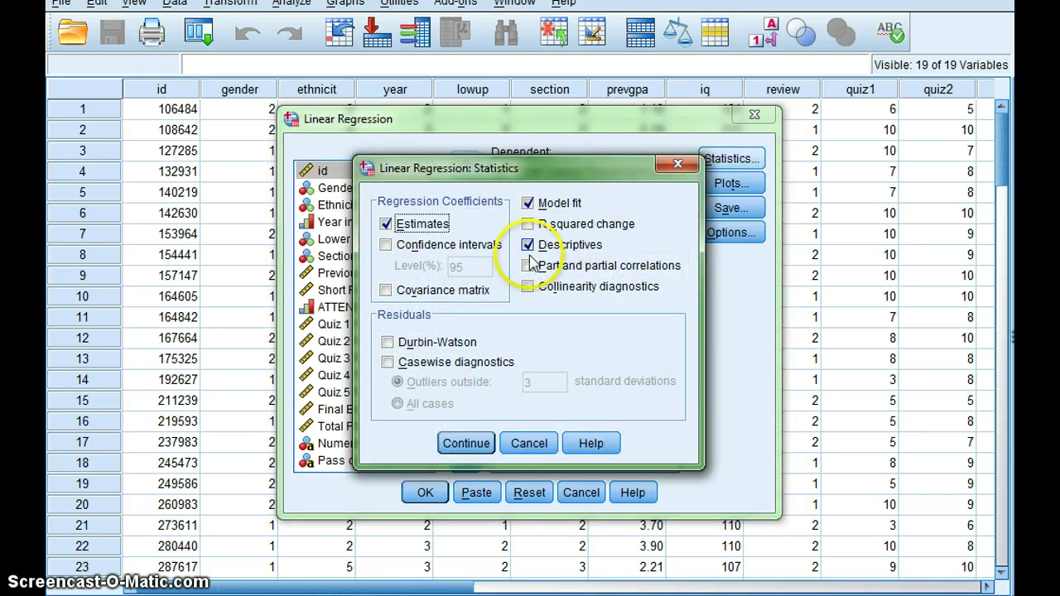
click(525, 249)
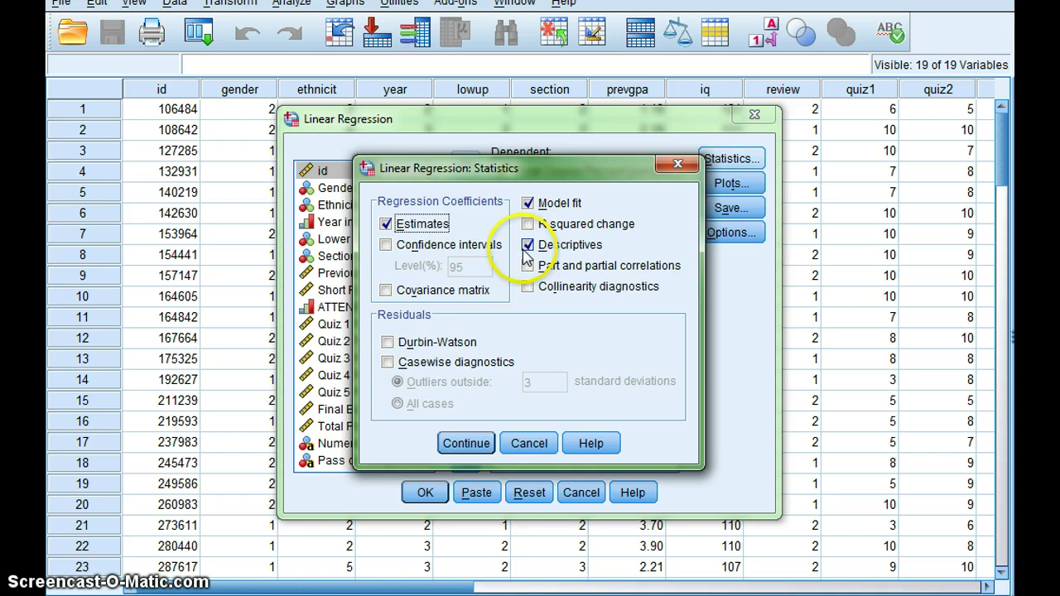
click(457, 452)
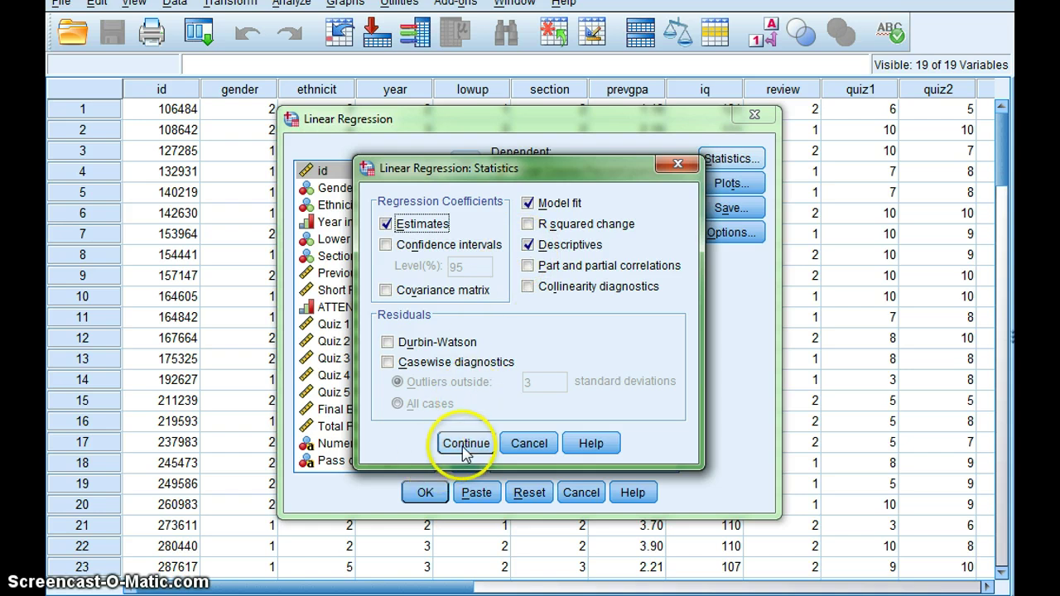
click(465, 444)
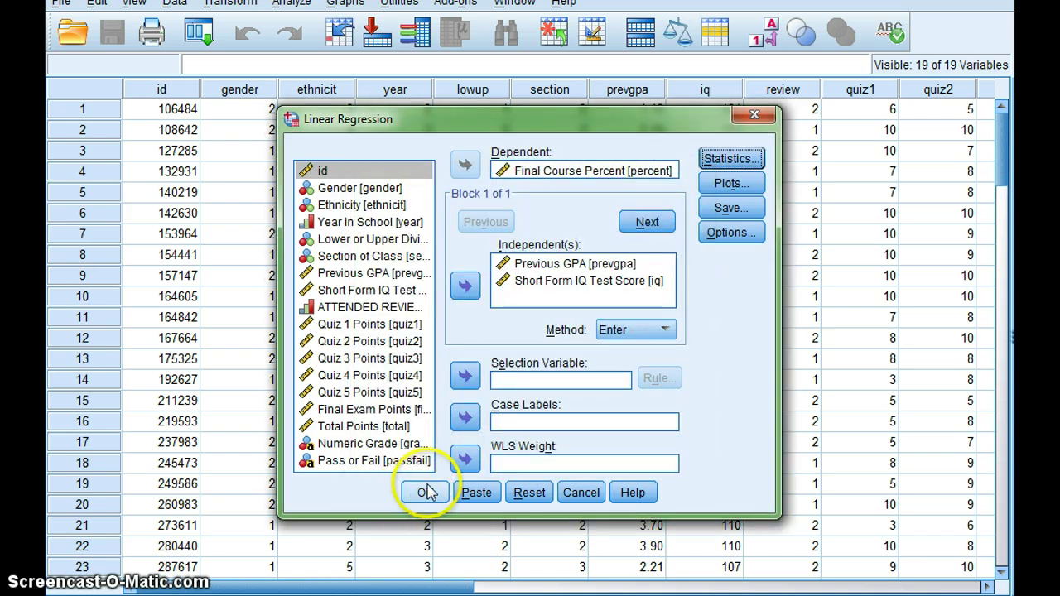
click(419, 493)
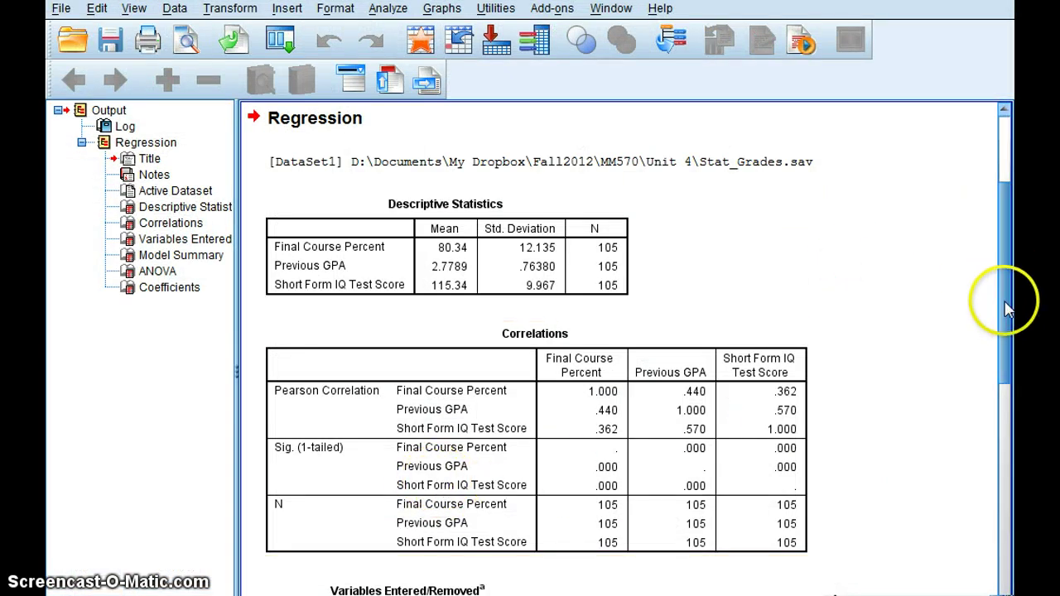
Step: Copy the Coefficients table with Copy Special, adding the Image (JPG, PNG) format
drag(1005, 307, 970, 595)
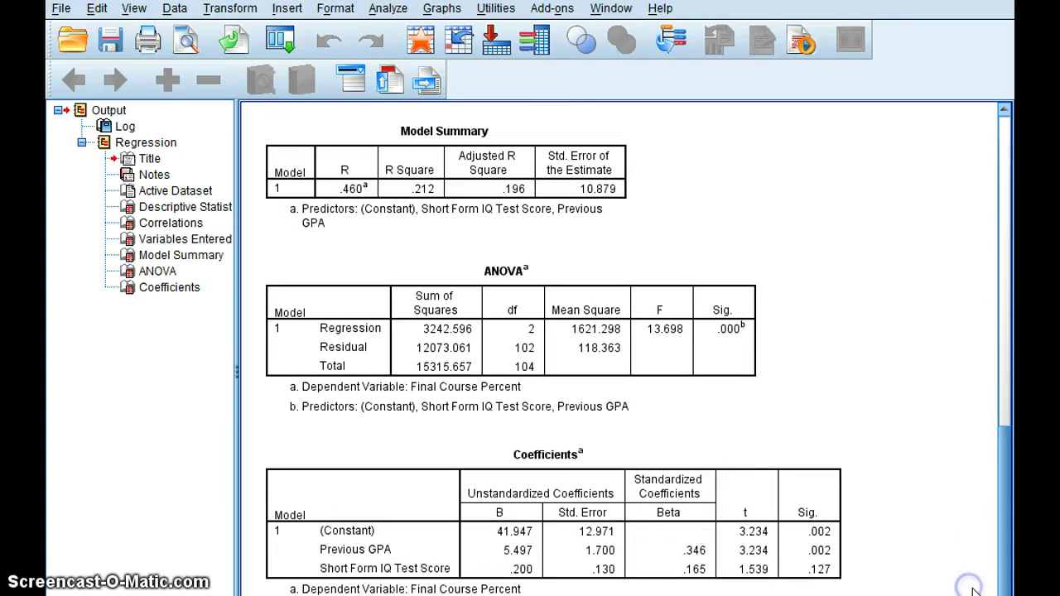
click(741, 551)
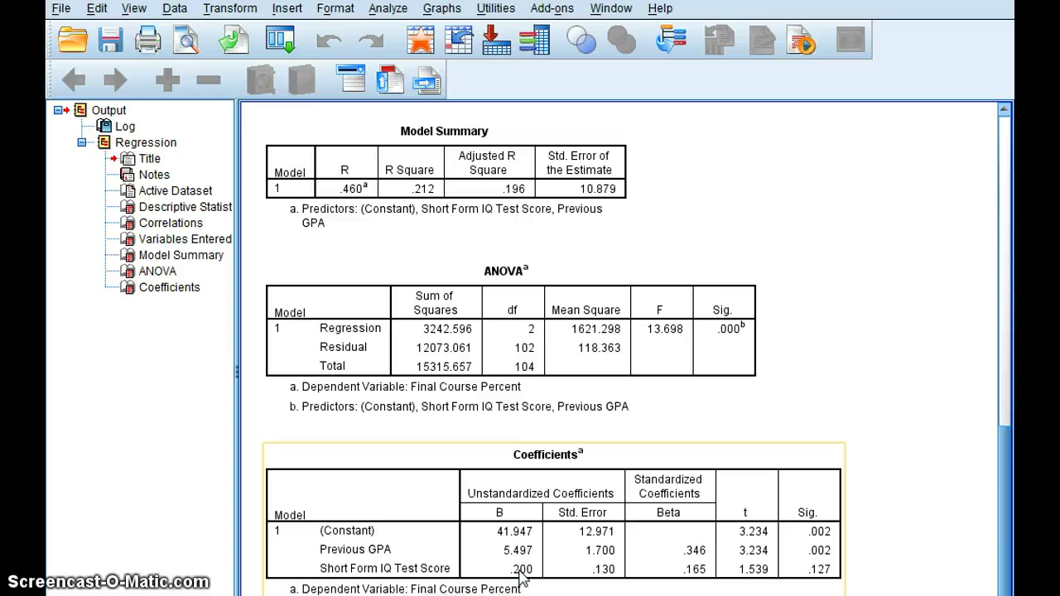
click(743, 504)
right_click(743, 503)
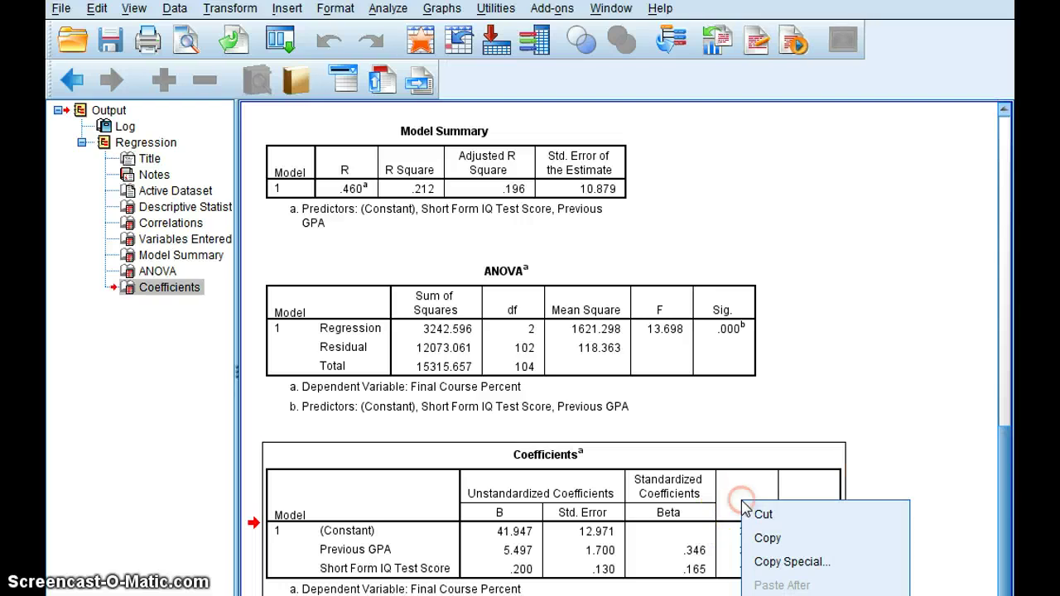
click(755, 564)
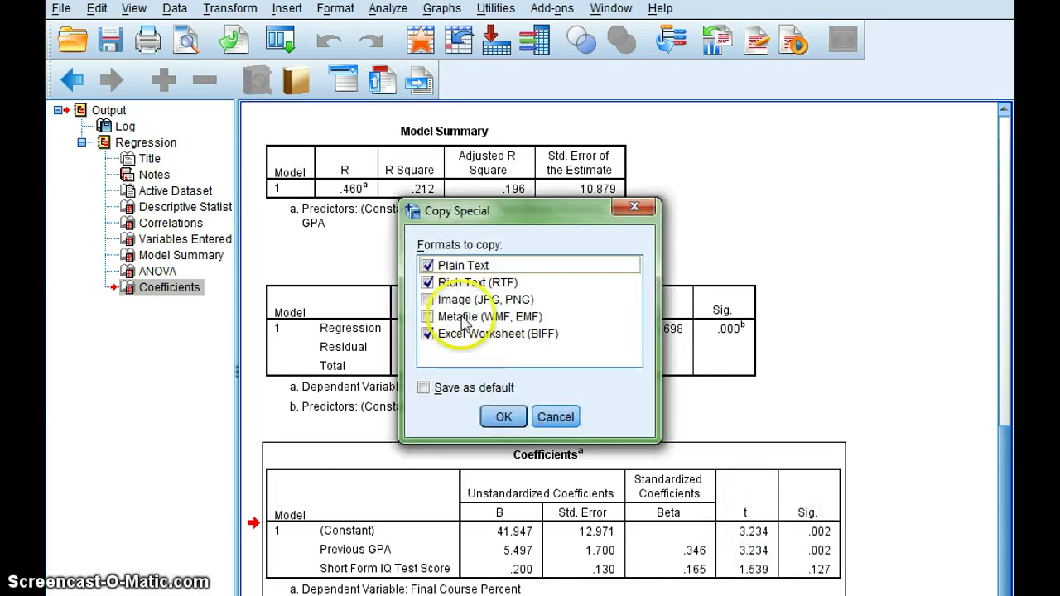
click(428, 300)
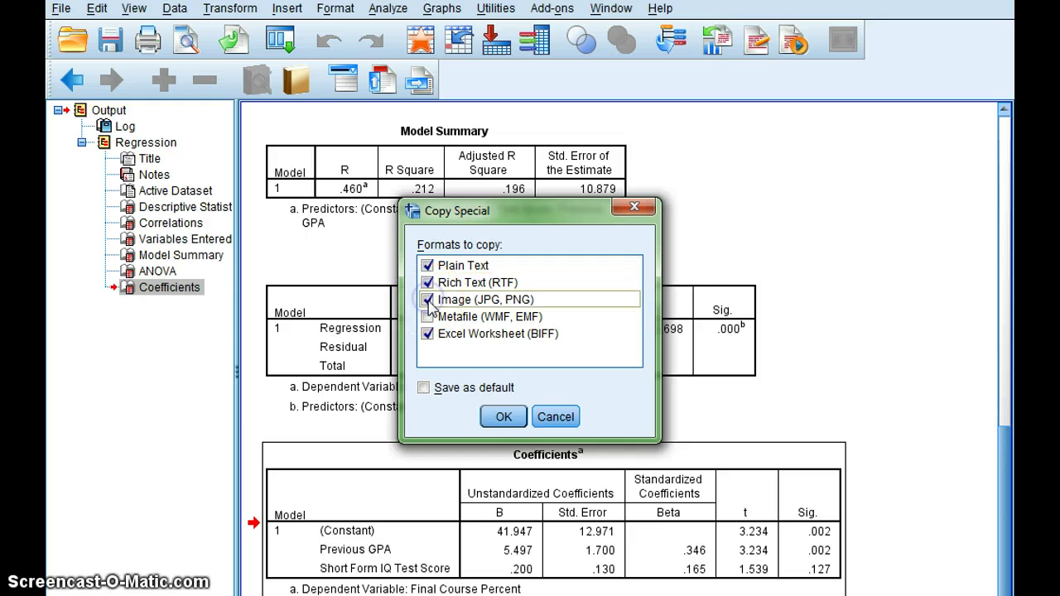
click(506, 417)
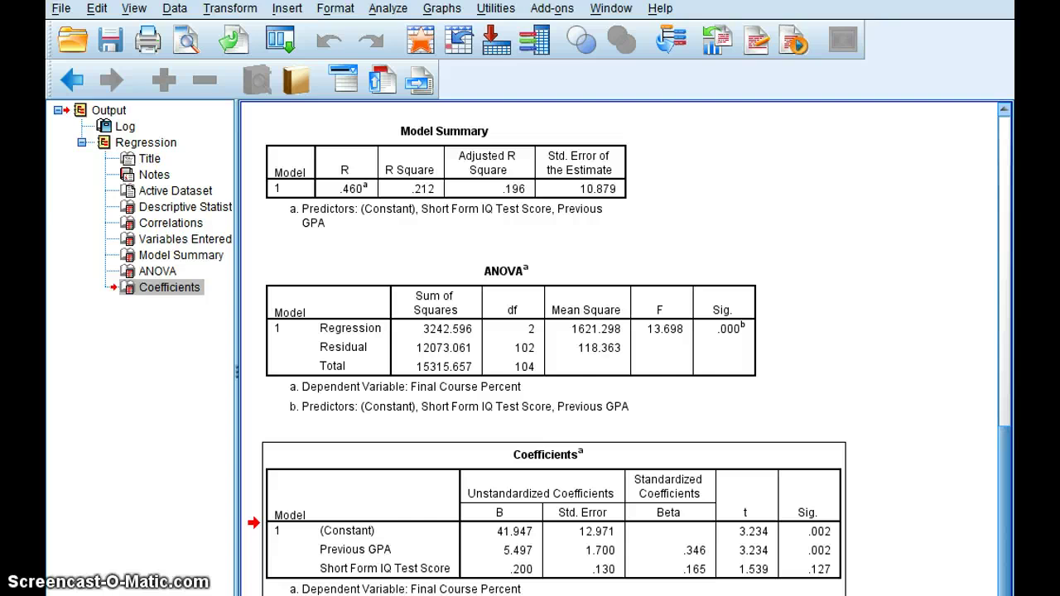
Step: Paste the Coefficients table at the top of the blank Word document
click(201, 572)
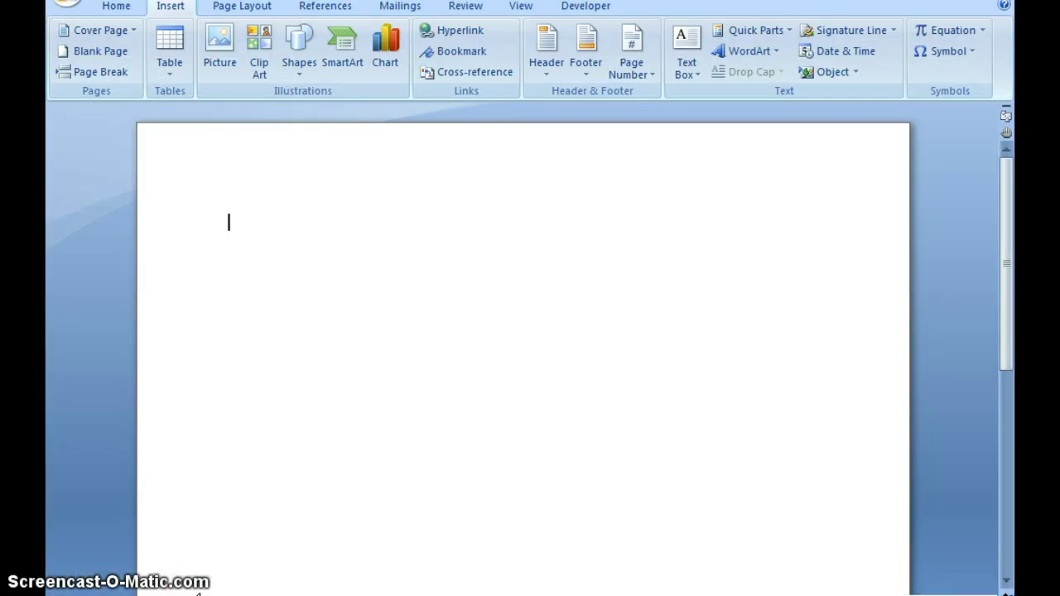
click(251, 213)
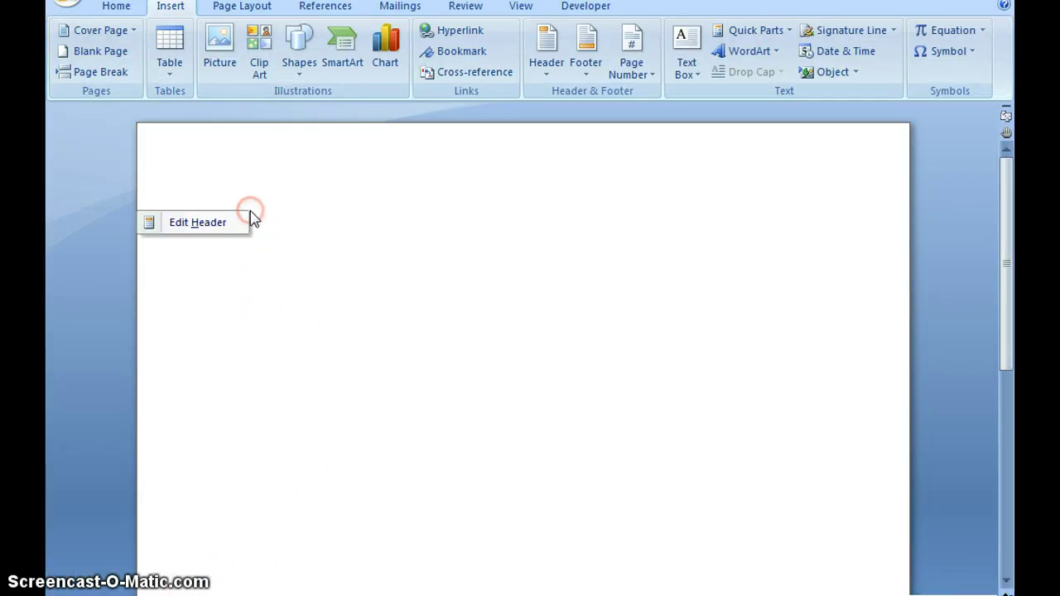
click(296, 208)
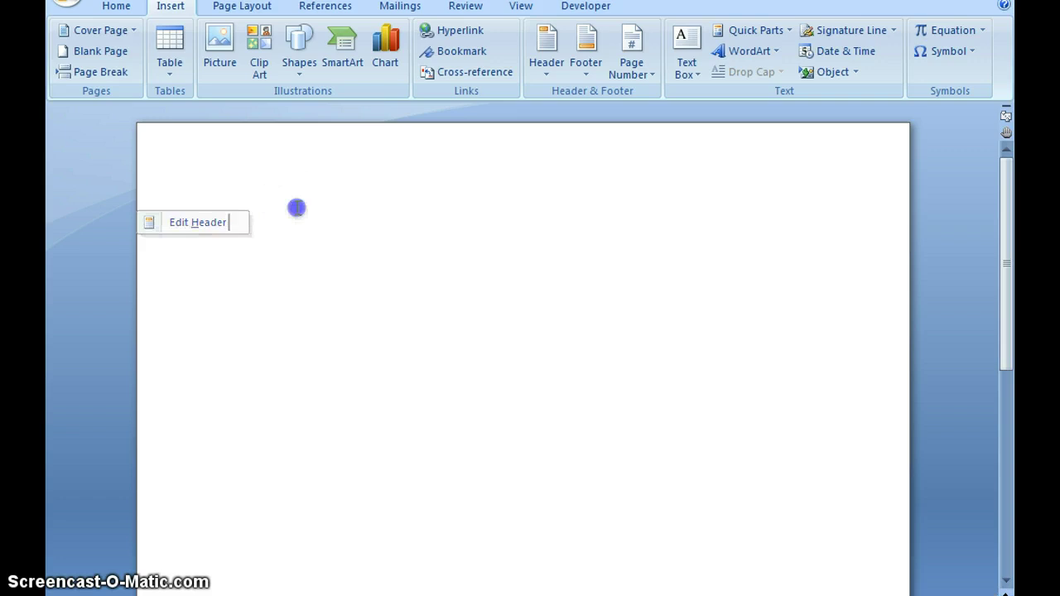
right_click(303, 261)
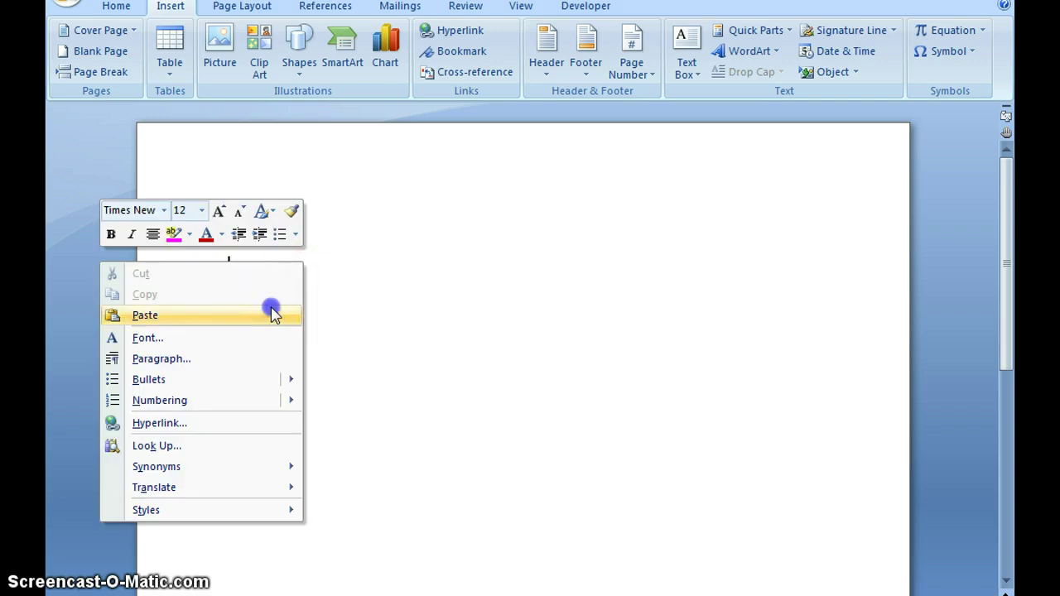
click(272, 313)
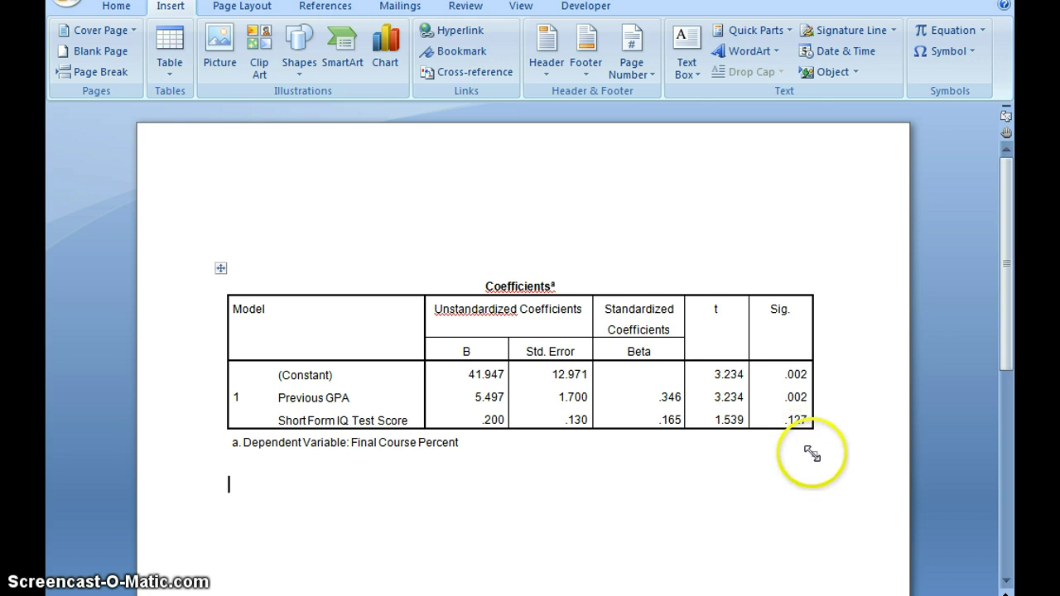
Step: Widen the pasted table so each row fits on one line, then place the cursor below it
drag(812, 454, 735, 410)
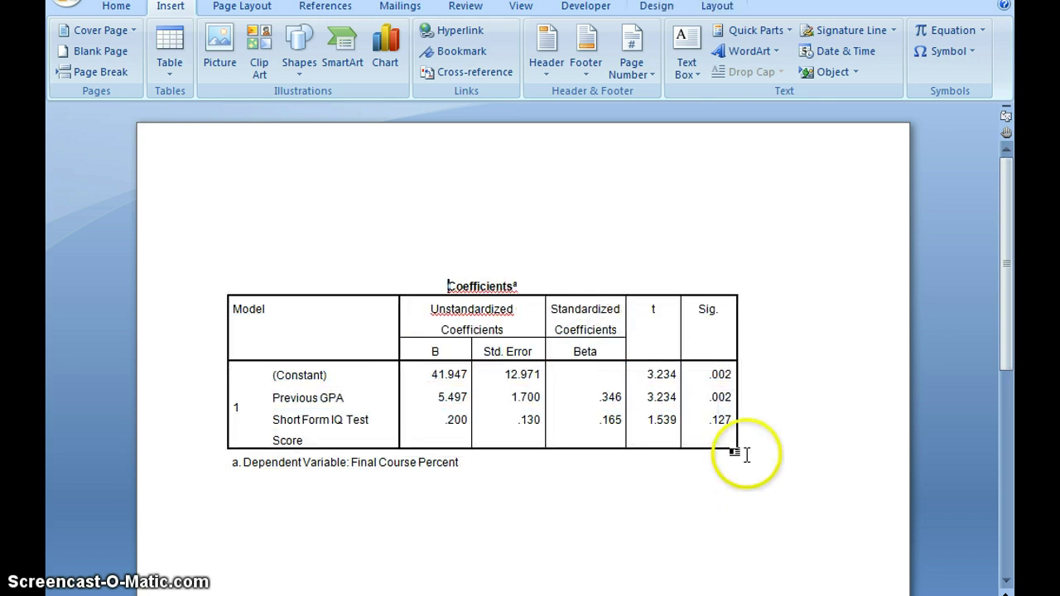
click(736, 441)
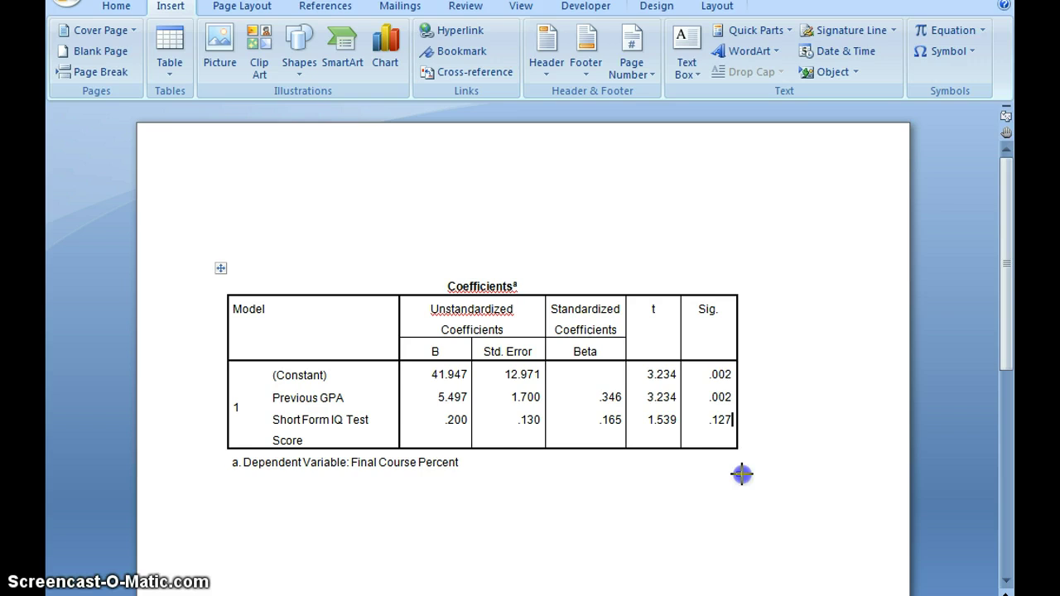
drag(742, 474, 782, 489)
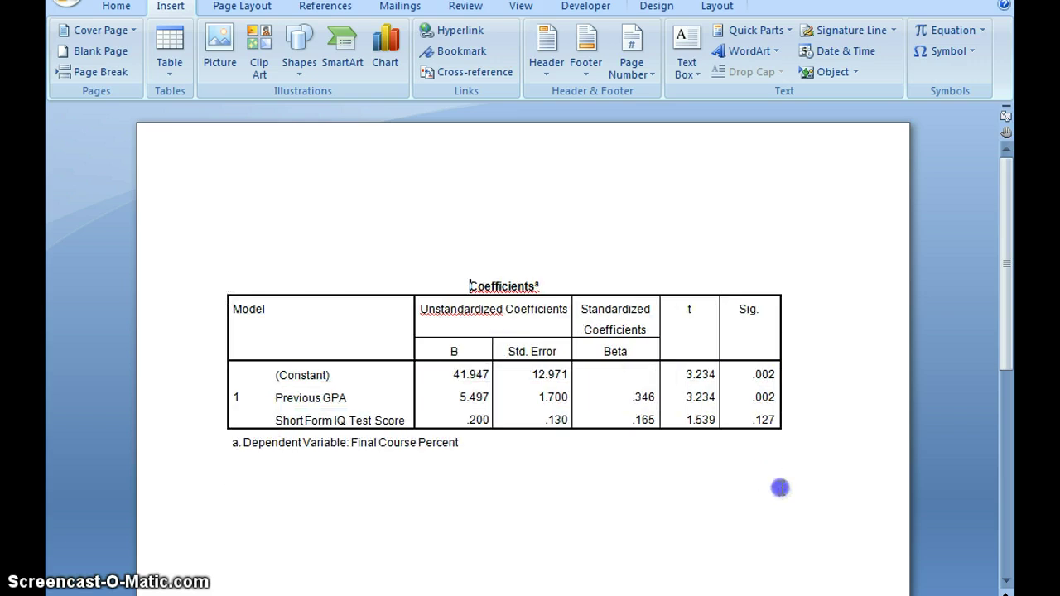
click(587, 533)
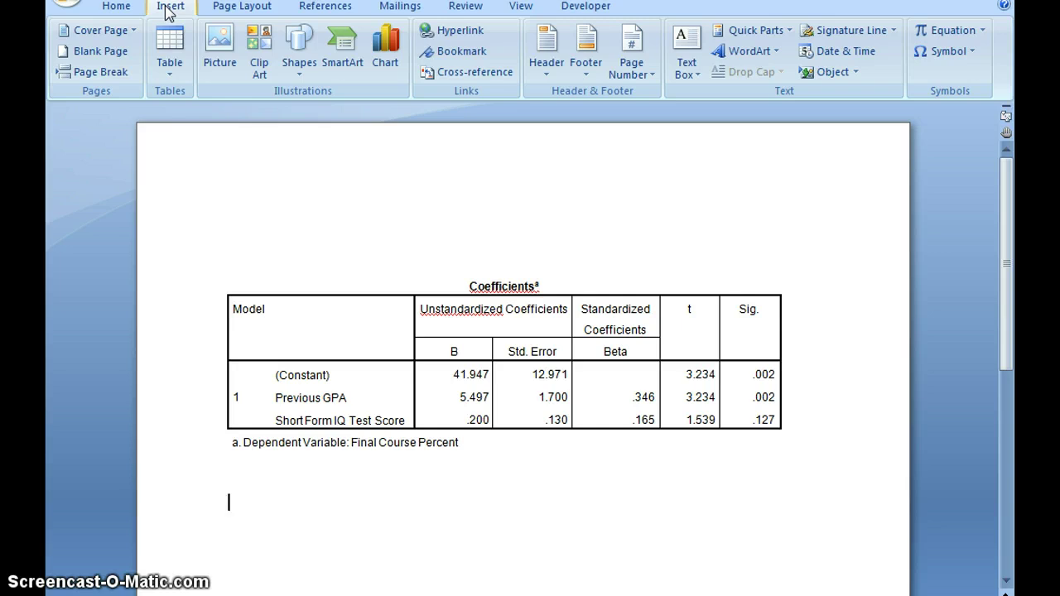
Step: Insert a Microsoft Equation 3.0 object below the table via Insert > Object
click(854, 73)
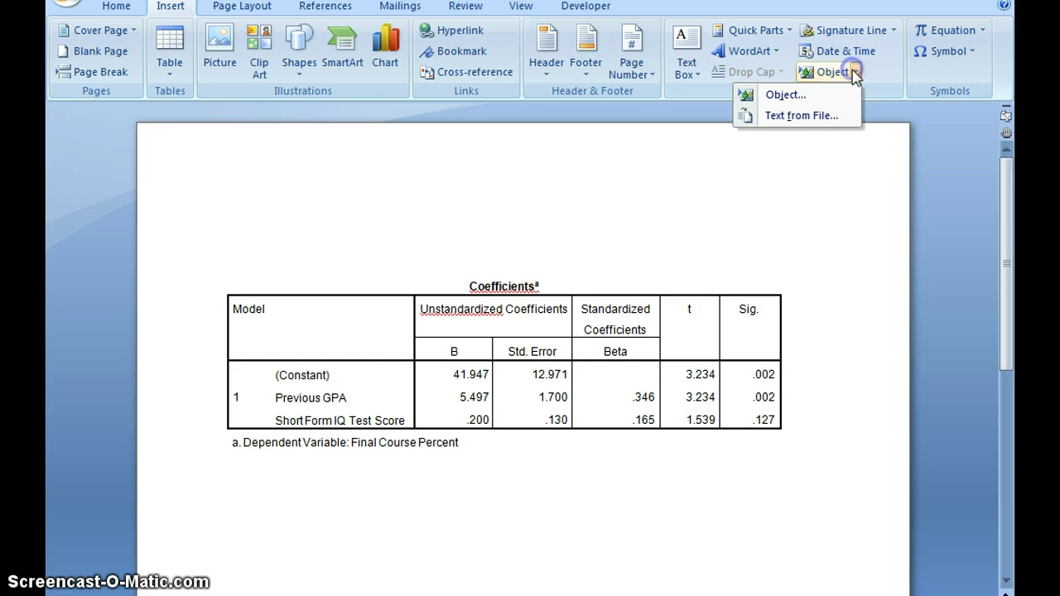
click(794, 95)
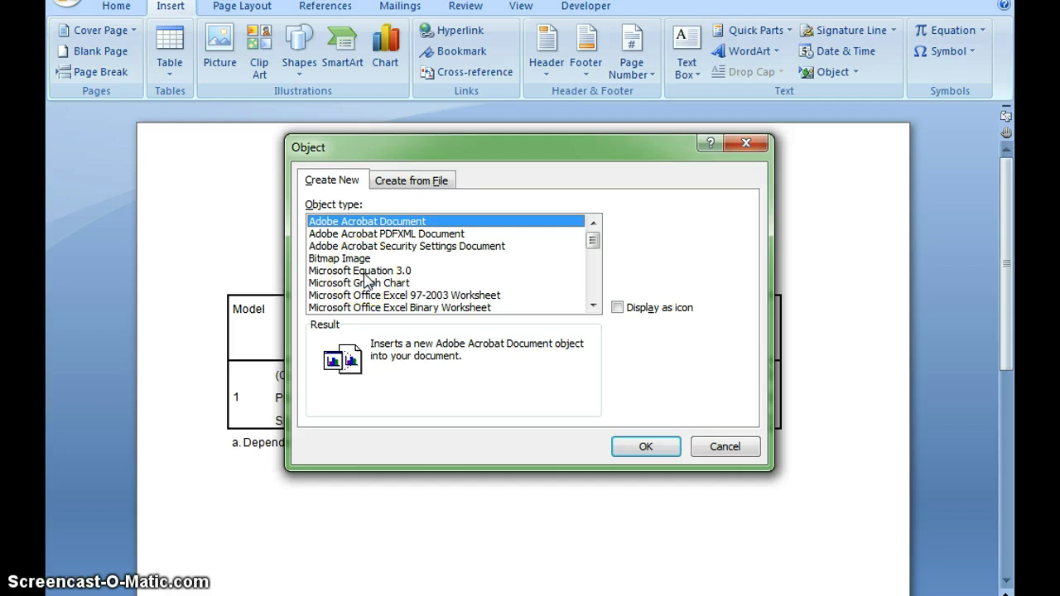
click(367, 271)
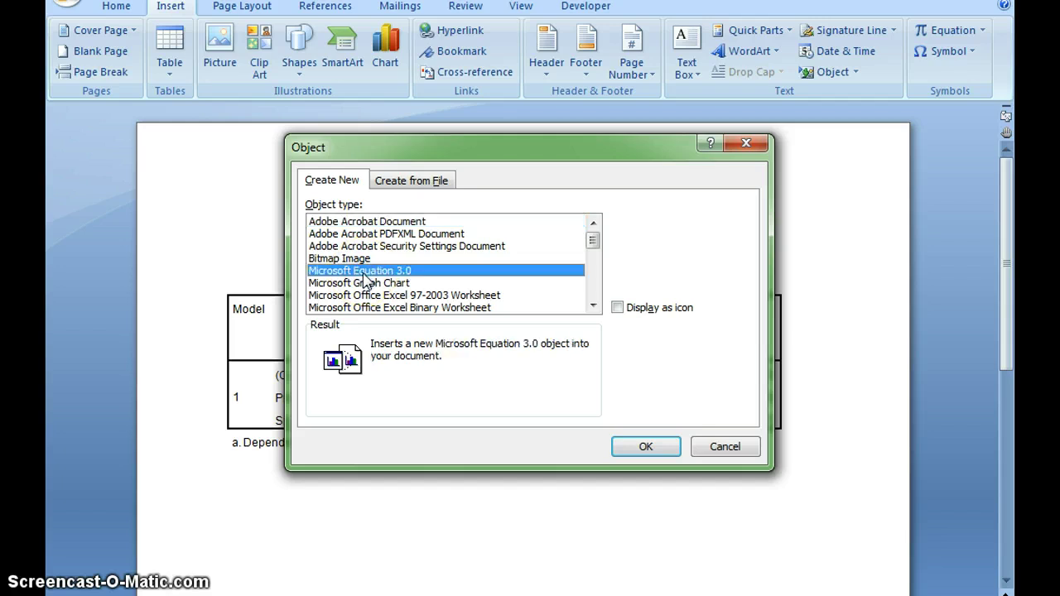
click(635, 452)
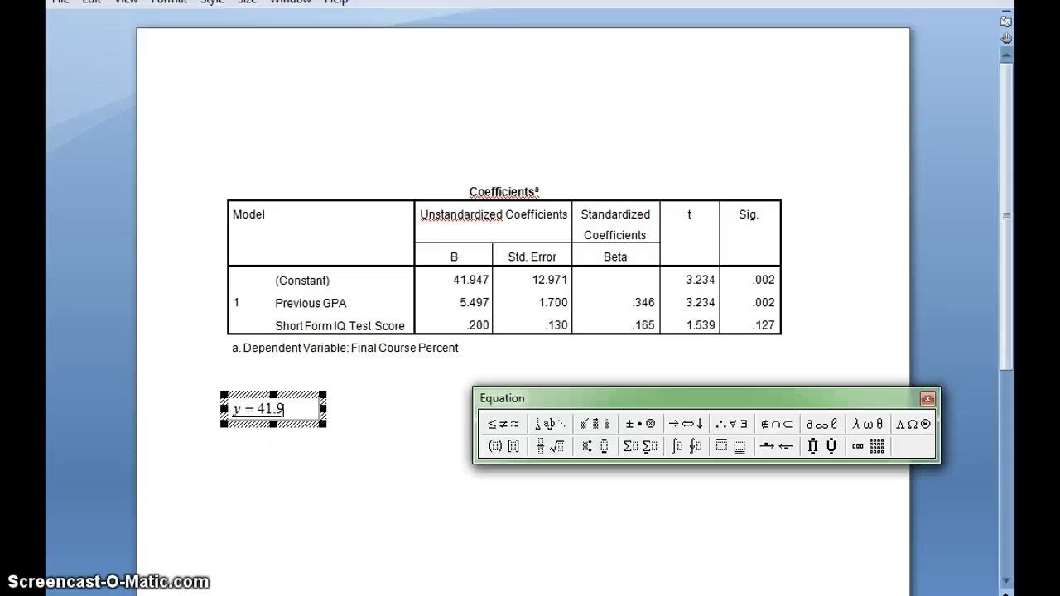
Step: Type the equation through 41.947 + 5.497x₁, using the subscript template for the 1
text(47 )
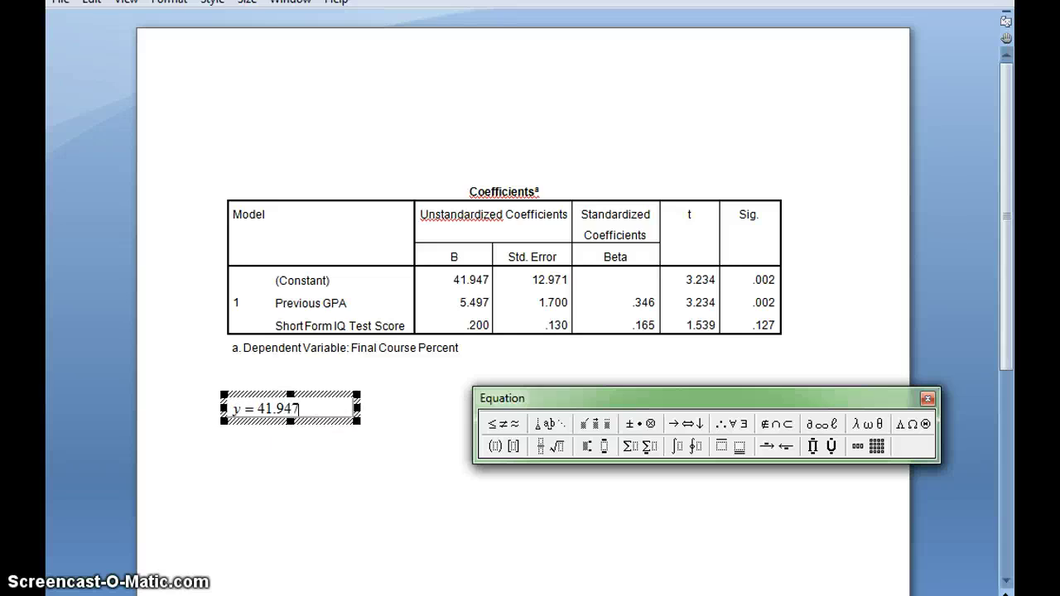
text(+)
text(5.497)
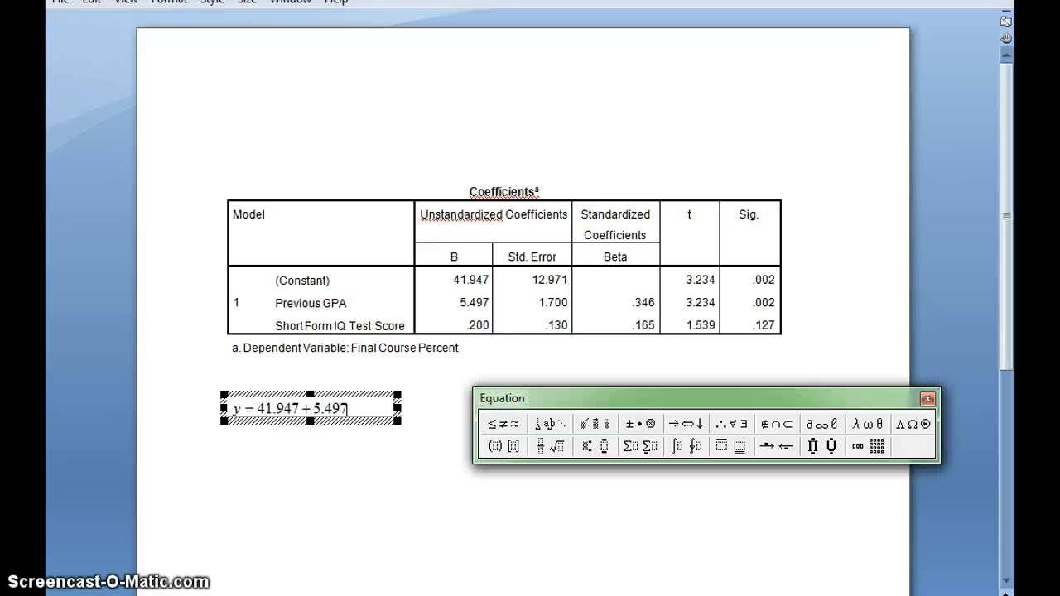
text(x)
click(590, 448)
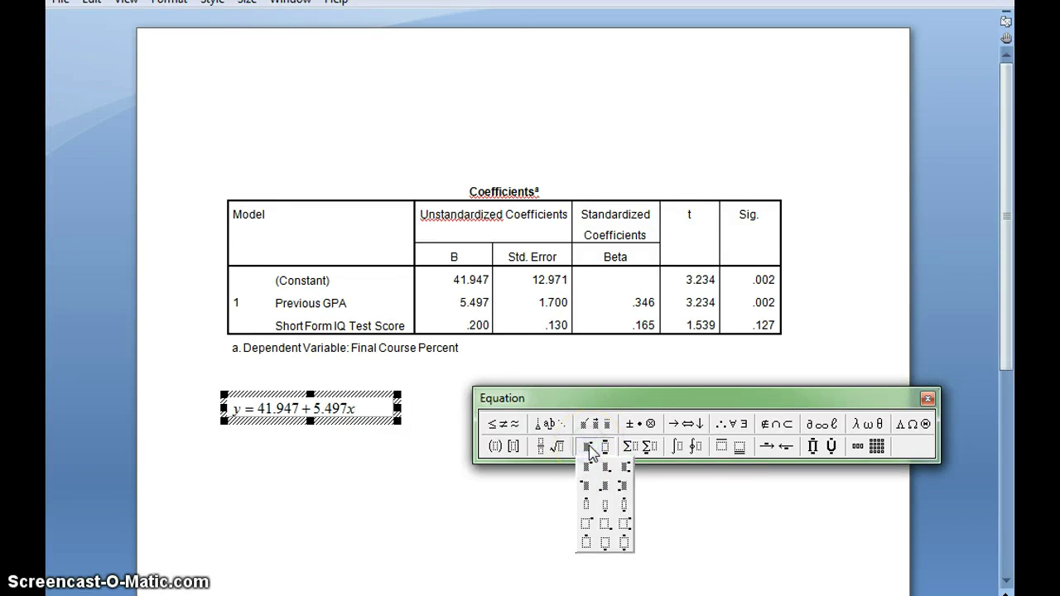
drag(589, 451, 609, 476)
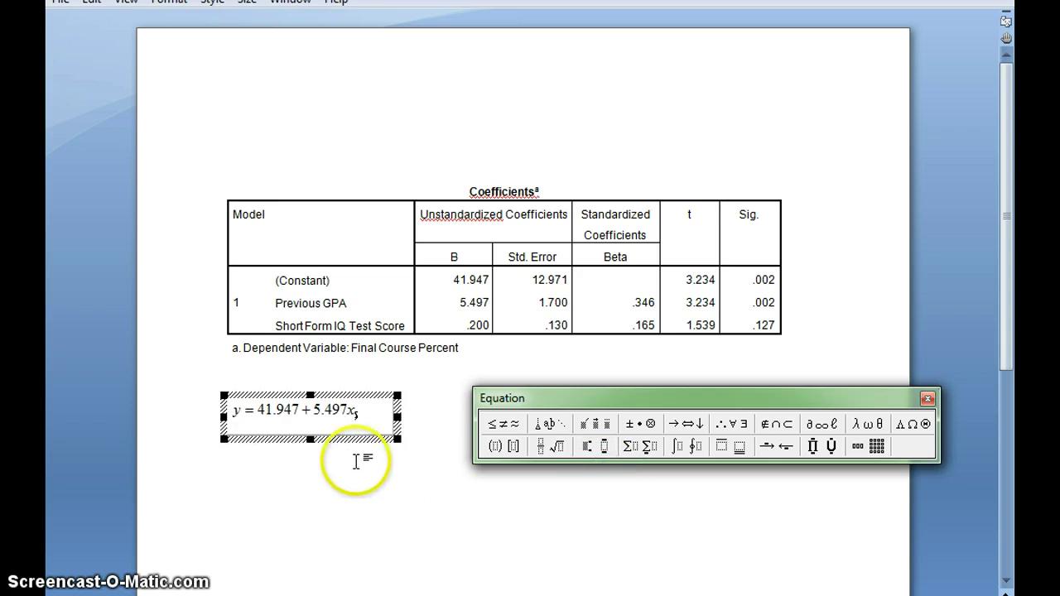
text(1)
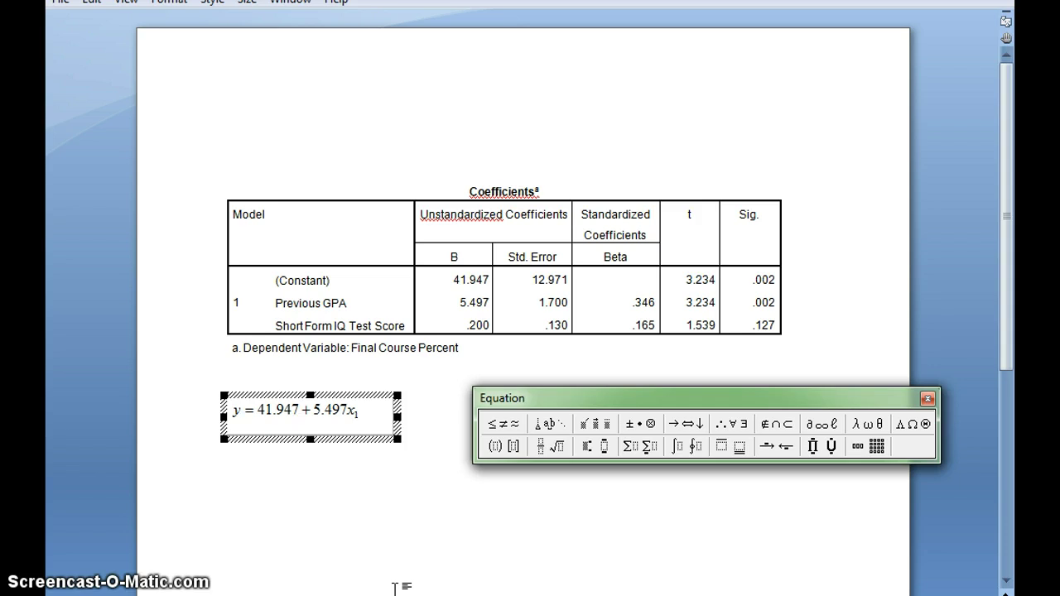
click(538, 539)
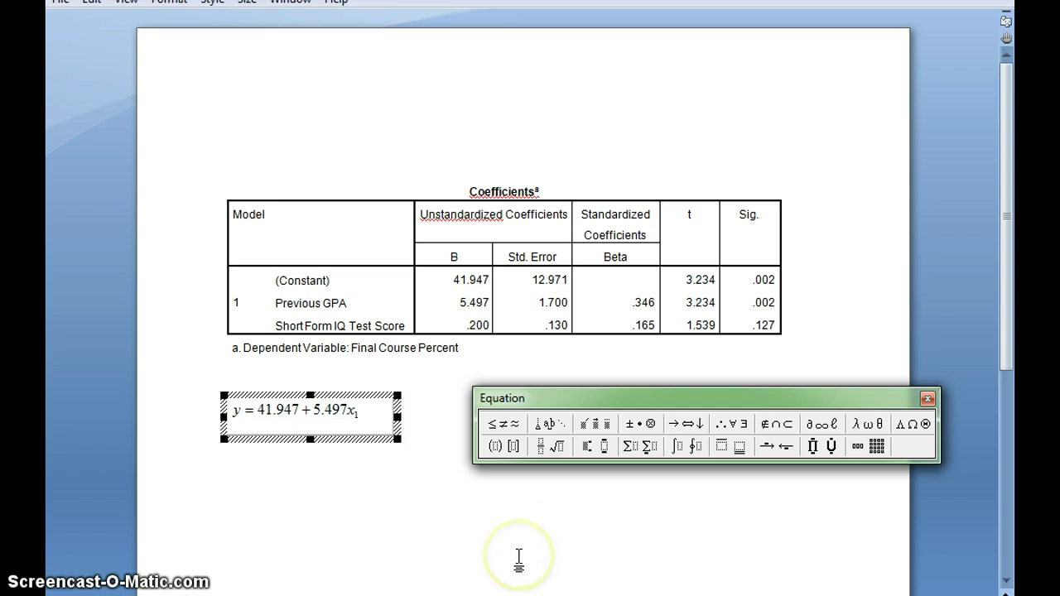
Step: Append + .2x₂ with a subscript 2 and close the equation toolbar
text(+ )
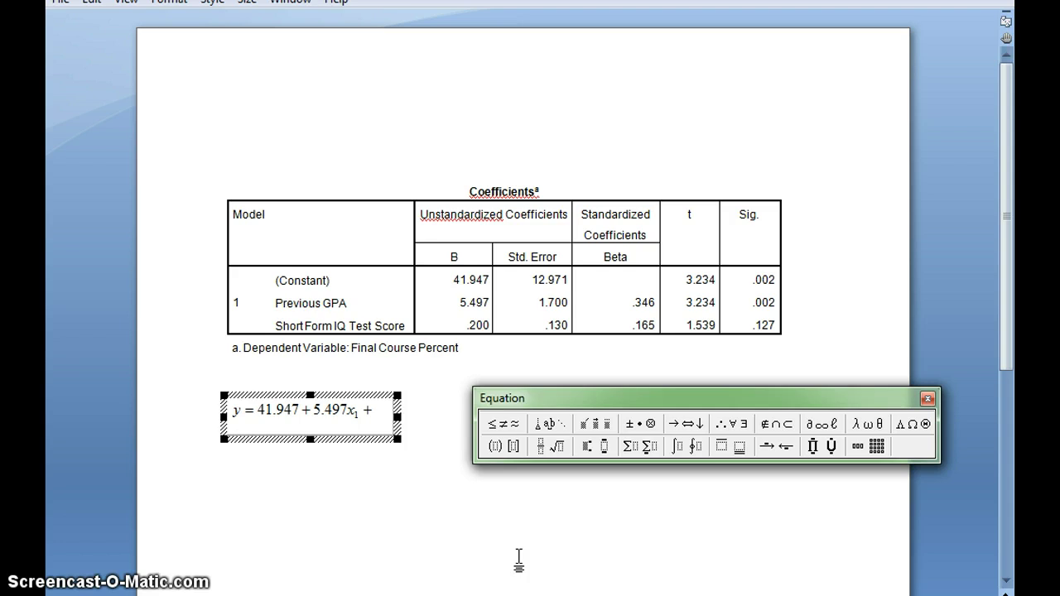
text(.2)
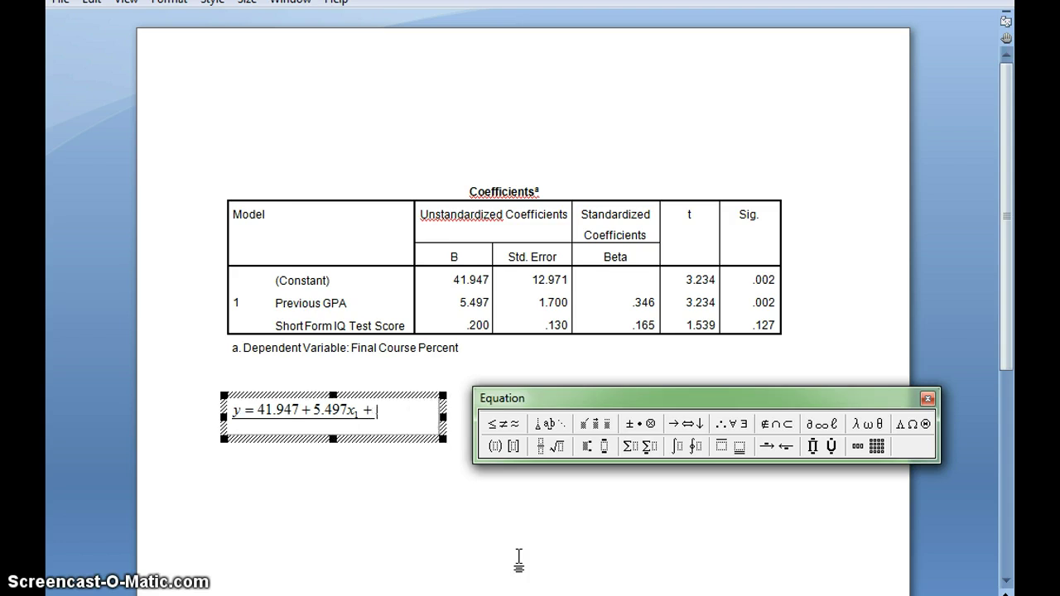
text(x)
click(519, 559)
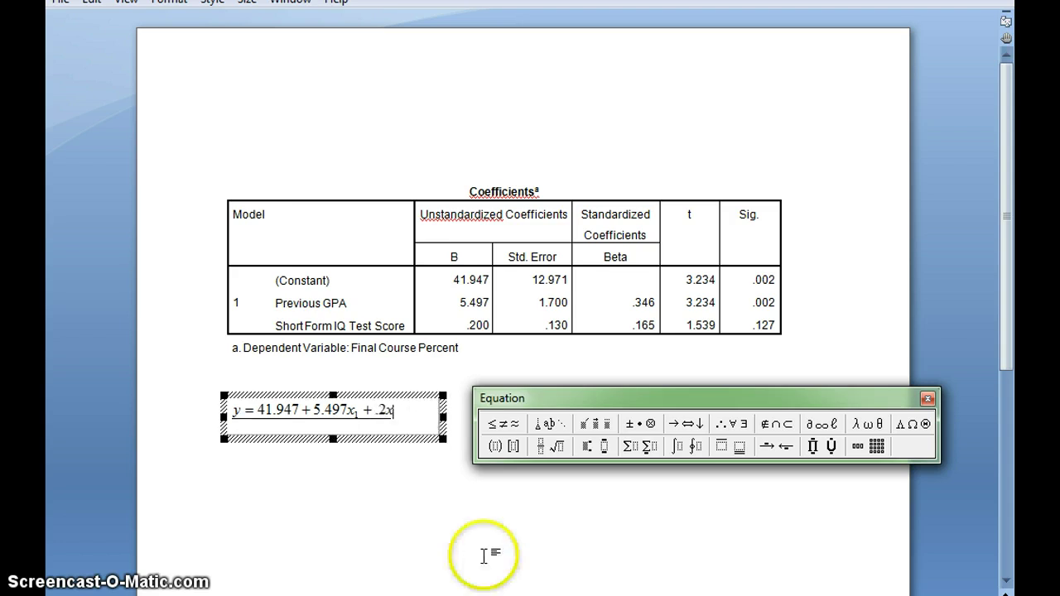
click(588, 446)
click(607, 476)
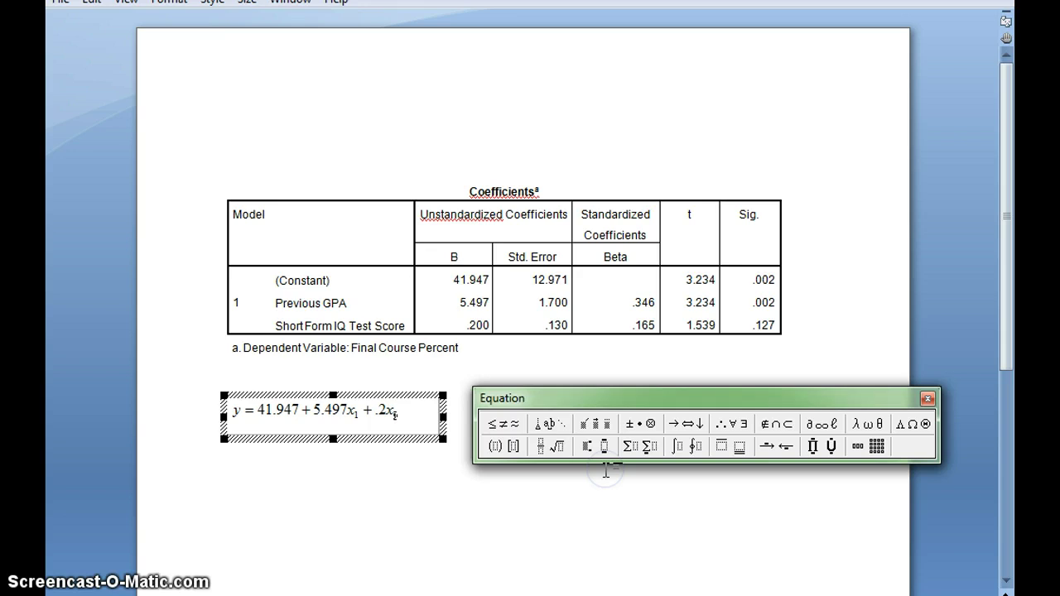
text(2)
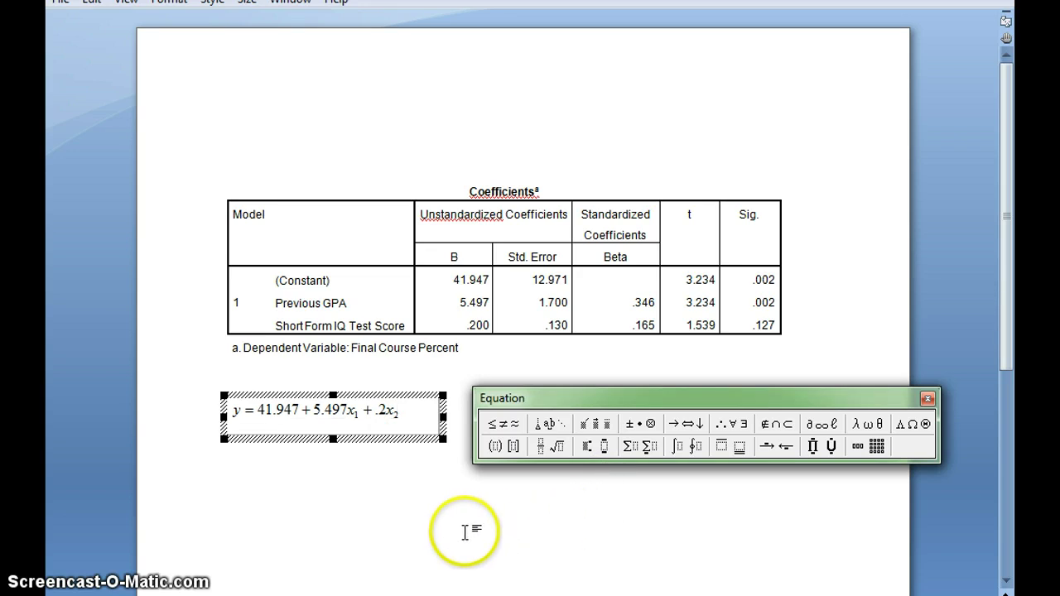
click(925, 400)
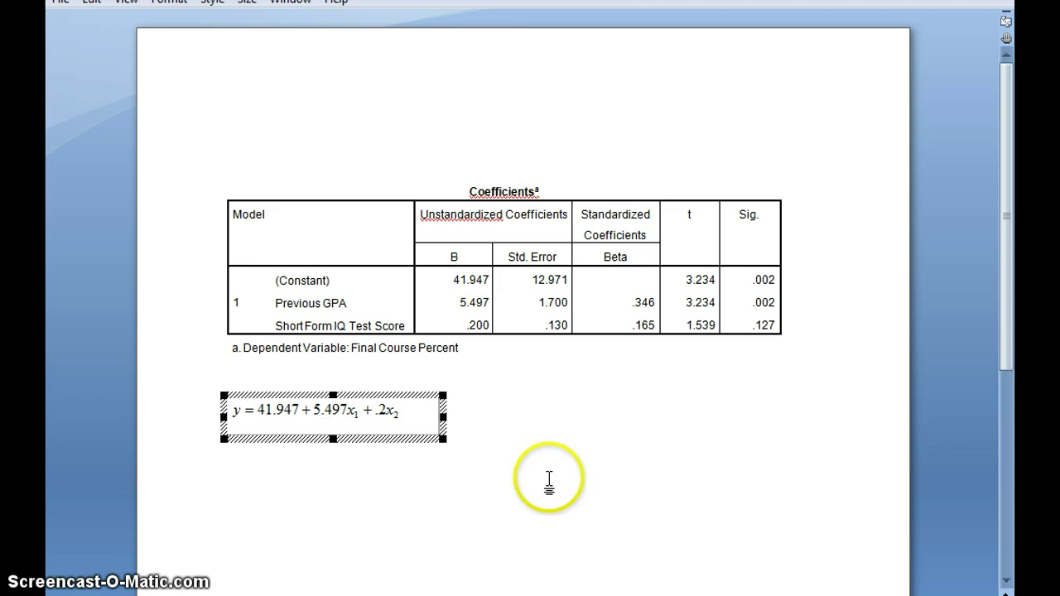
Step: Exit the equation editor and enlarge the y = 41.947 + 5.497x₁ + .2x₂ equation object
click(430, 464)
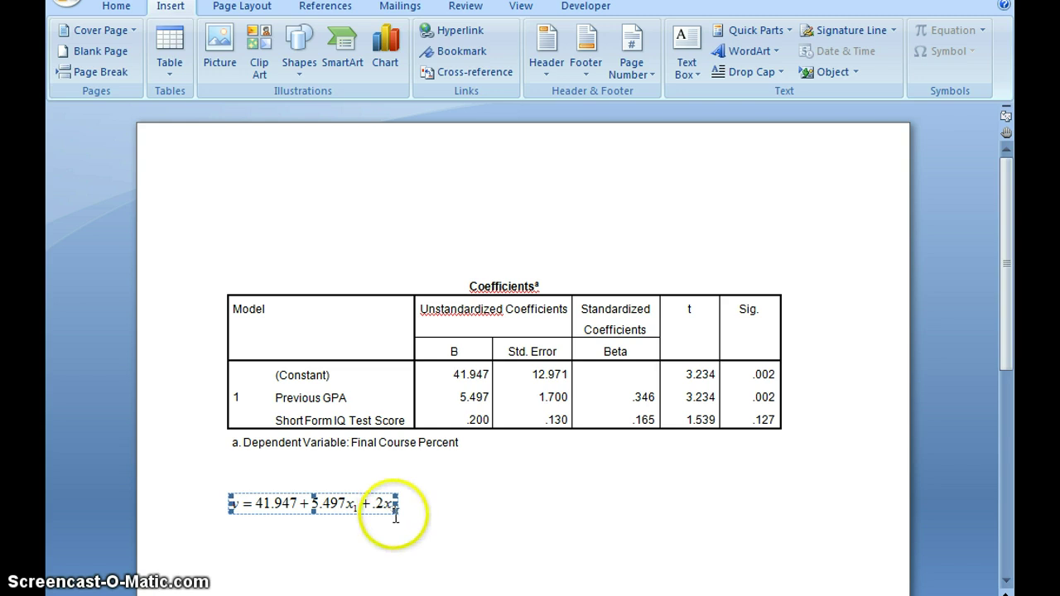
drag(396, 514, 418, 526)
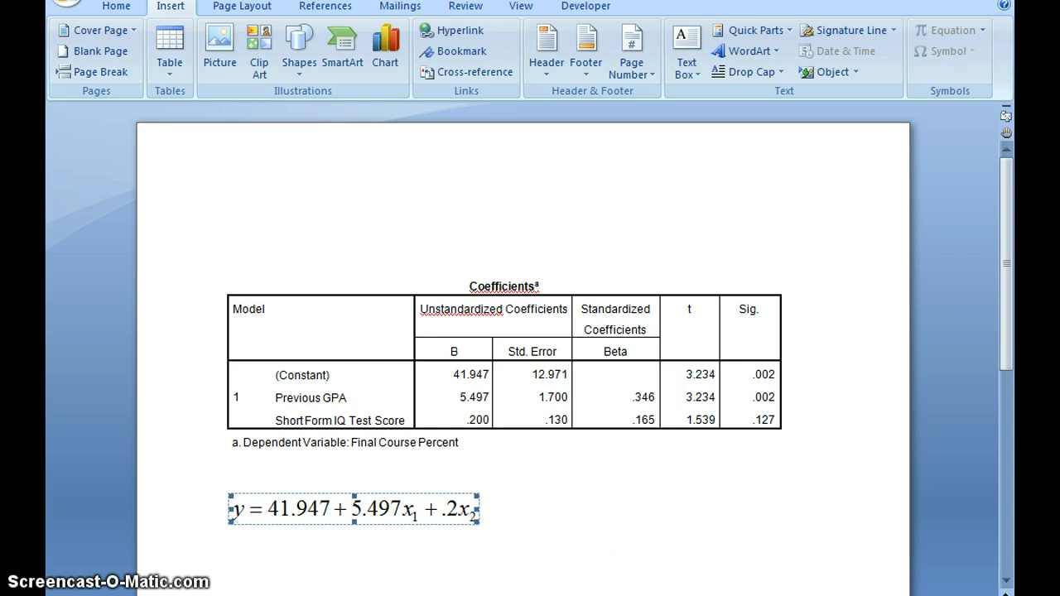
key(Right)
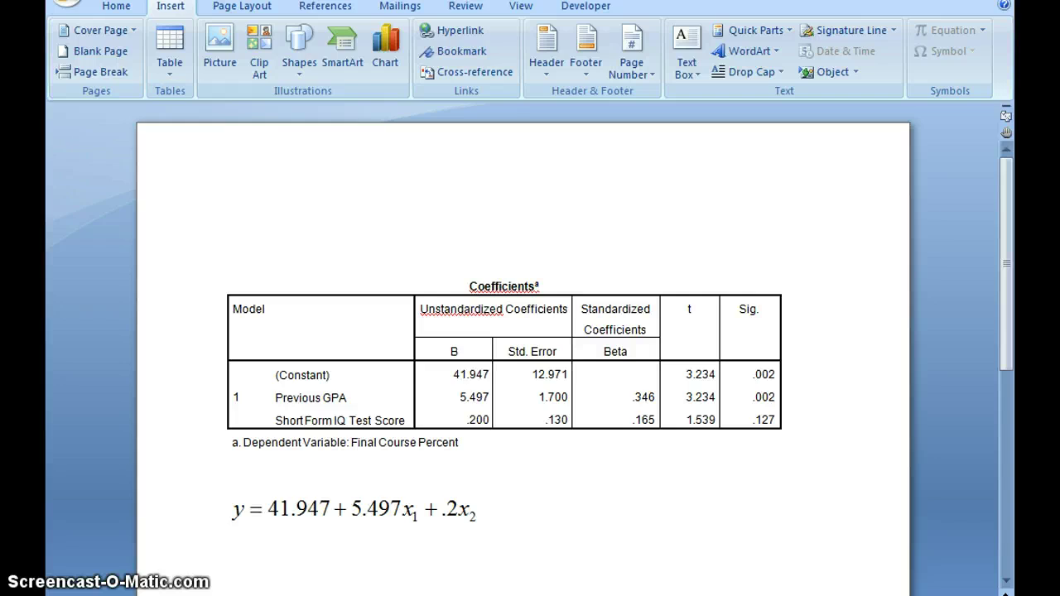
key(alt+Tab)
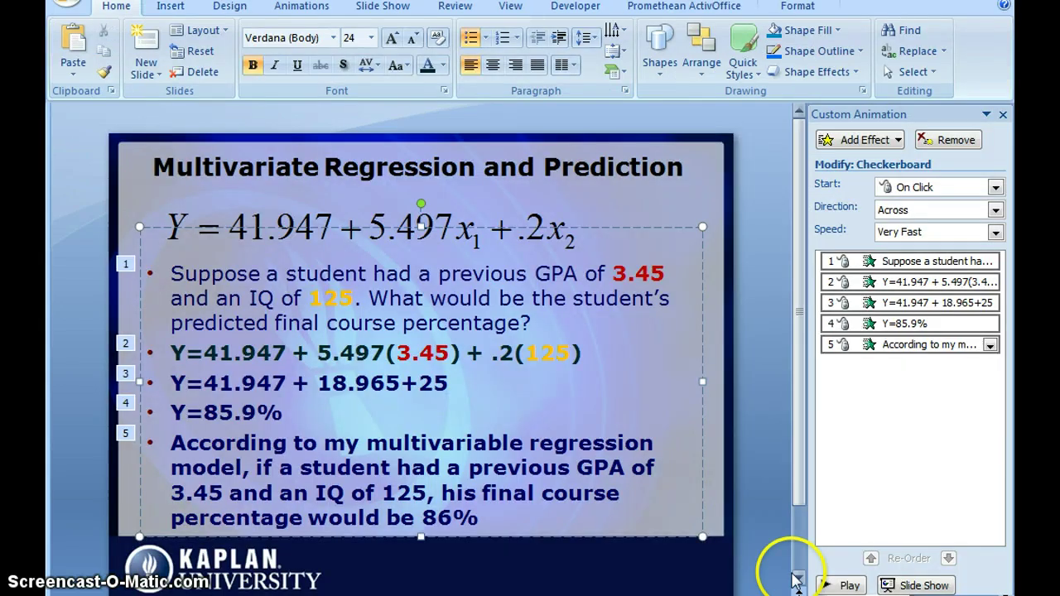